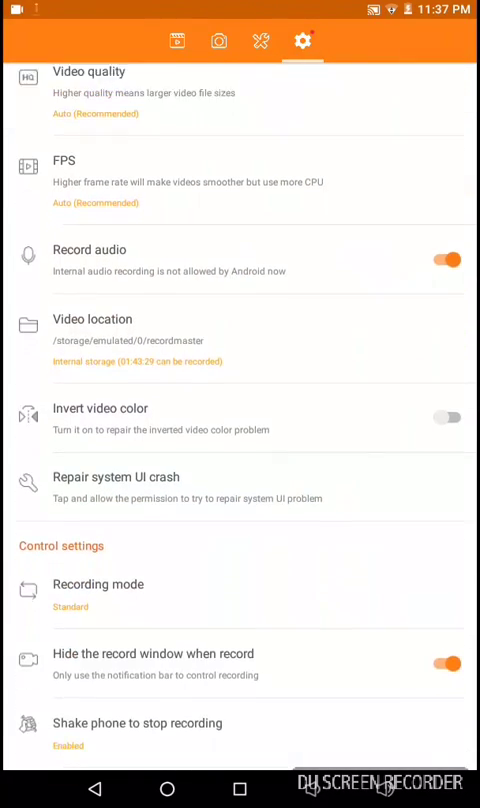
scroll(240, 400, down, 5)
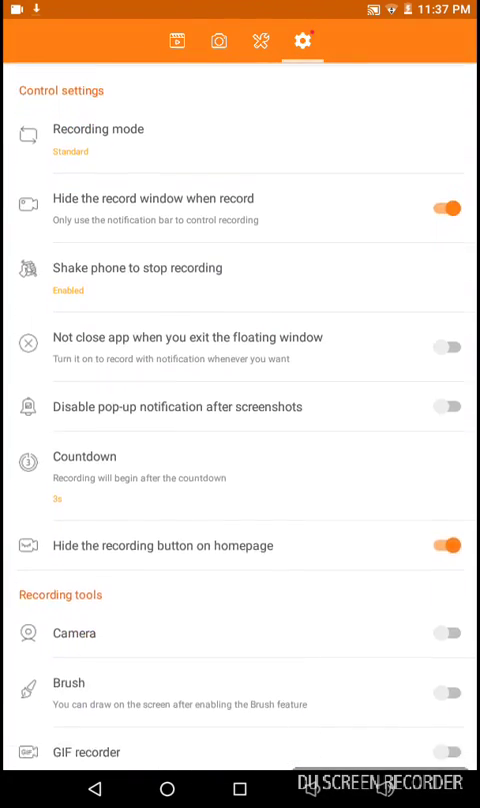
scroll(240, 400, up, 7)
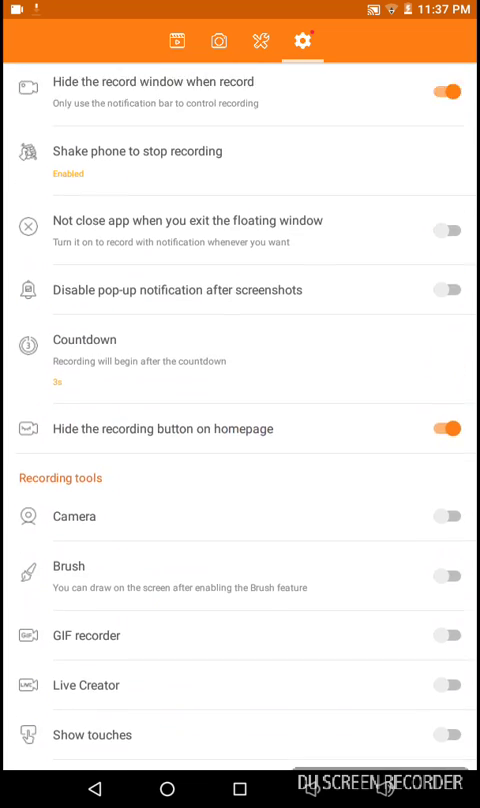
scroll(240, 400, up, 2)
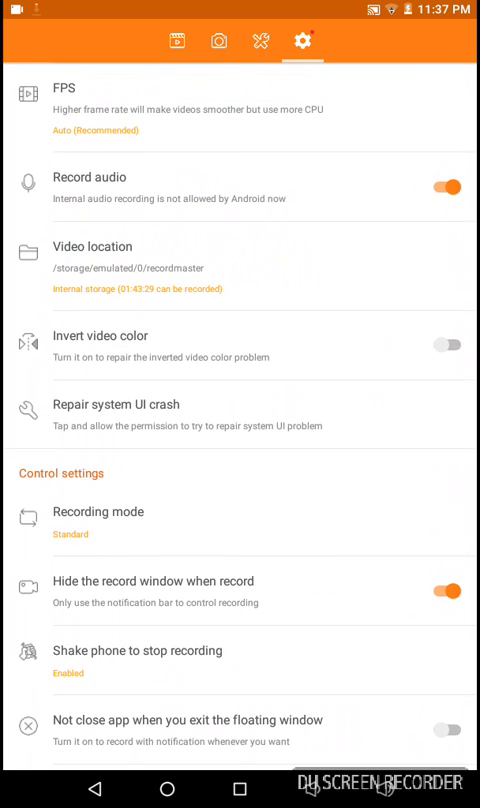
scroll(240, 400, up, 1)
Toggle the inverted video colour option on, off, then on again
click(447, 444)
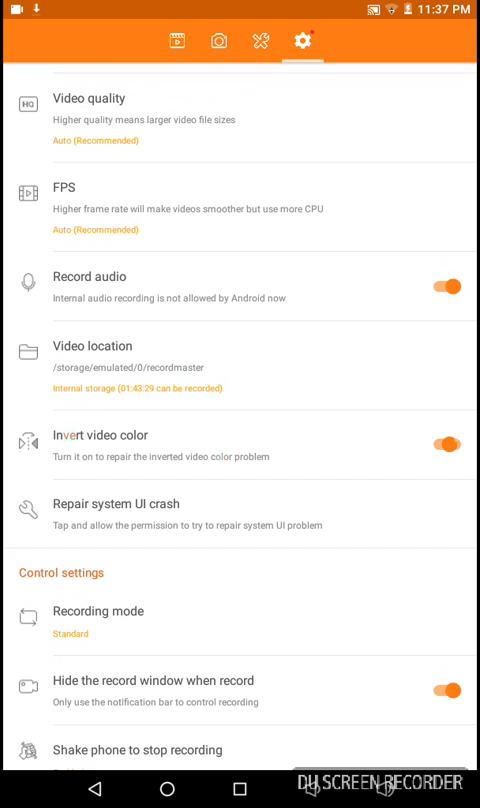
click(447, 444)
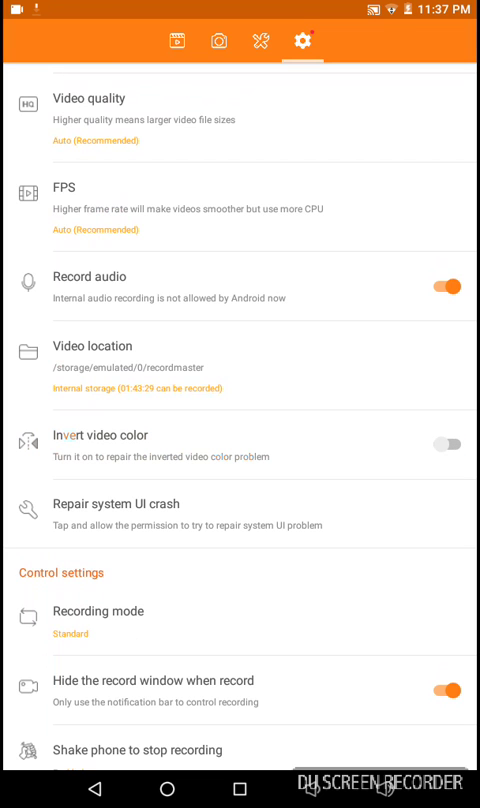
click(447, 444)
scroll(240, 400, down, 2)
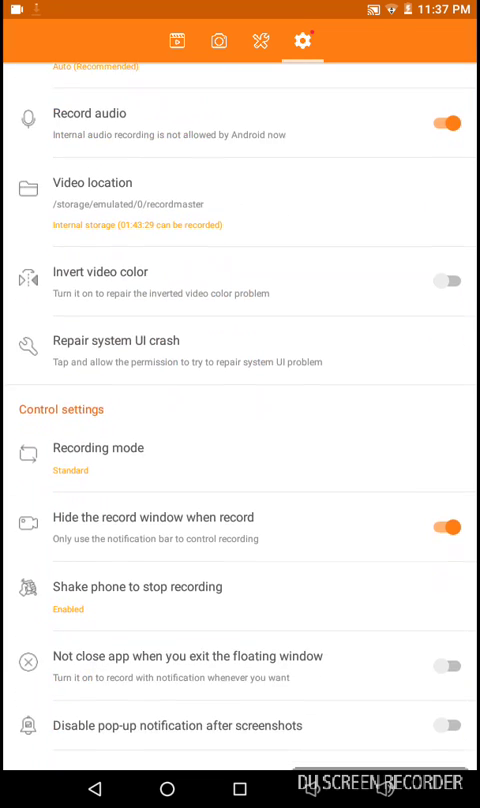
scroll(240, 400, down, 3)
scroll(240, 400, down, 2)
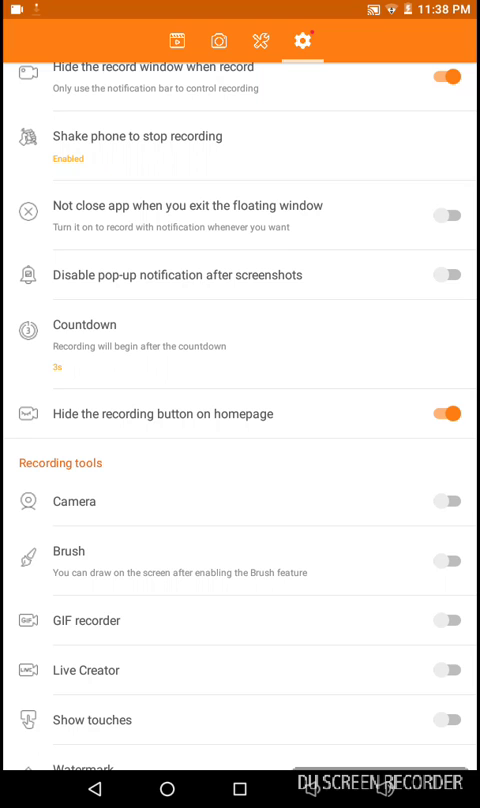
Try the homepage recording-button hiding both ways, leave it unhidden, and turn on 'Not close app'
click(447, 413)
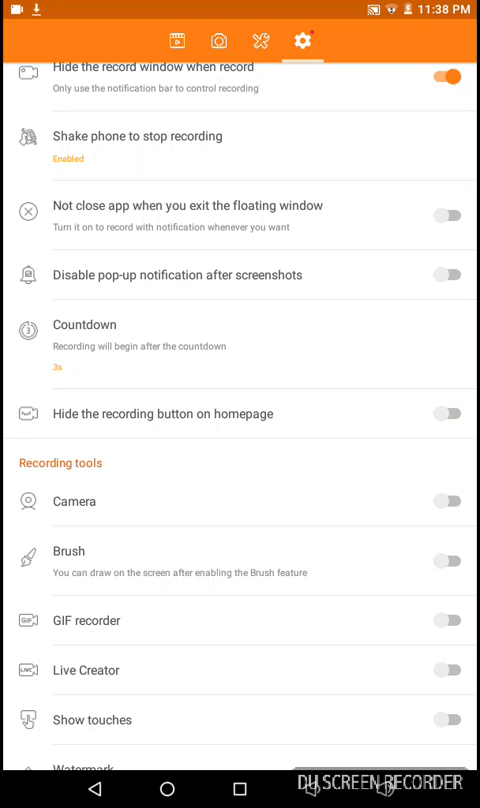
click(265, 415)
click(265, 415)
click(447, 413)
click(447, 215)
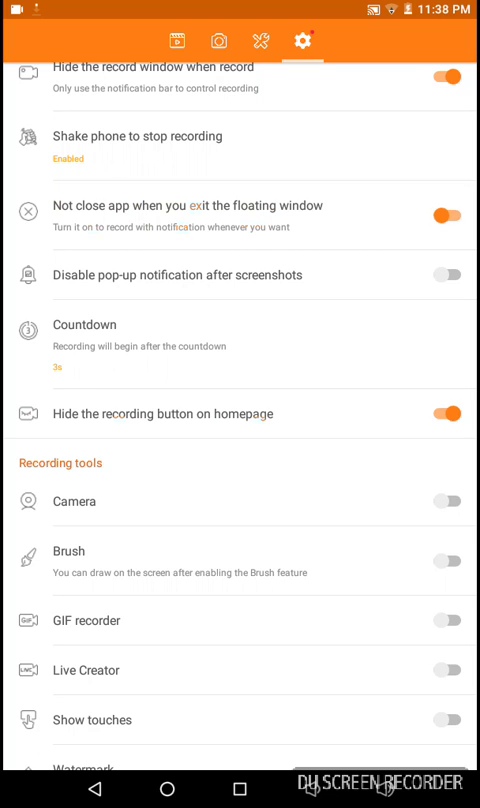
click(447, 413)
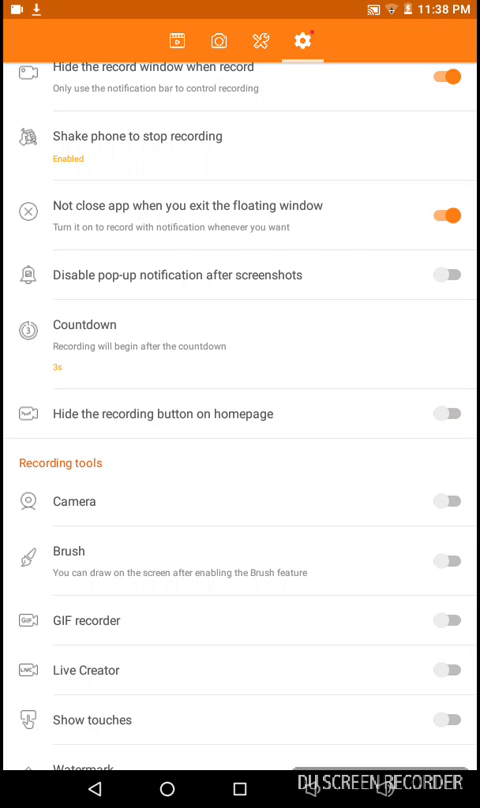
Turn 'Not close app' back off, then switch 'Disable pop-up notification' on and off
click(447, 215)
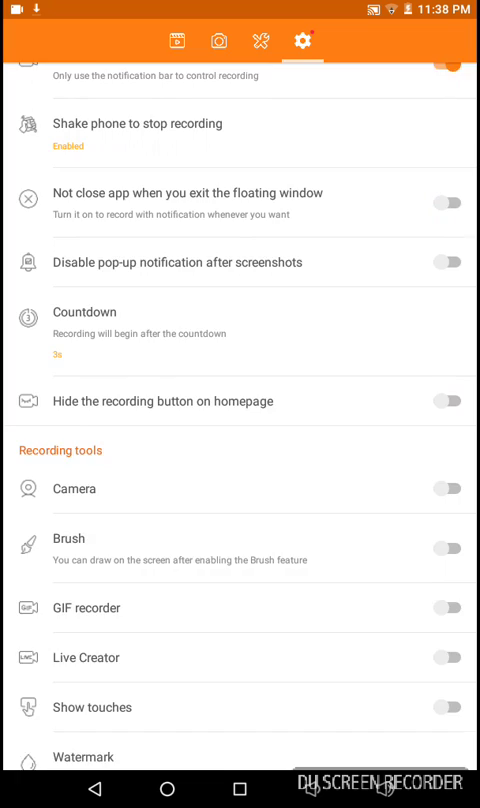
scroll(240, 400, down, 5)
scroll(240, 400, up, 2)
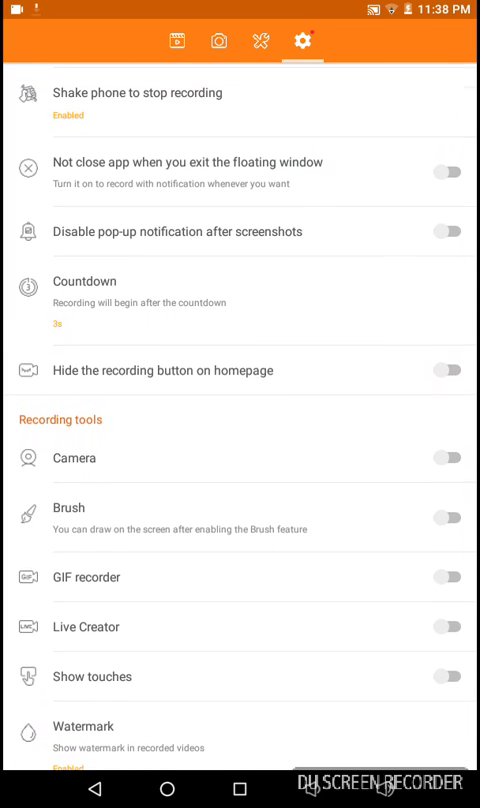
click(447, 233)
click(447, 233)
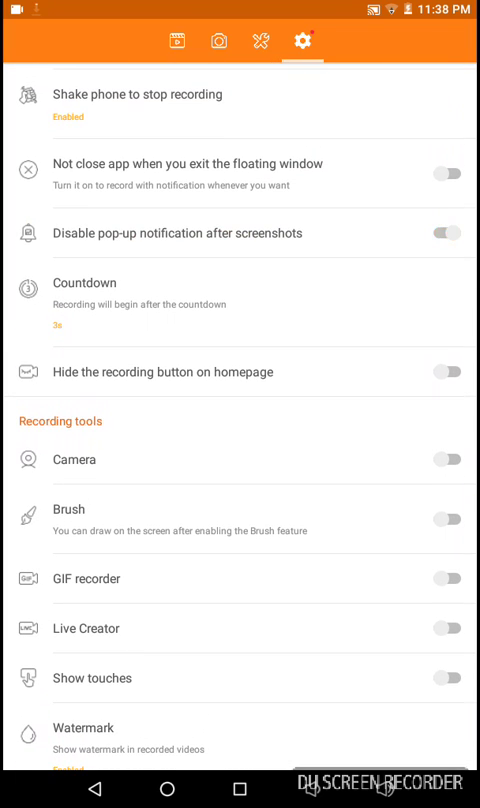
scroll(240, 400, down, 6)
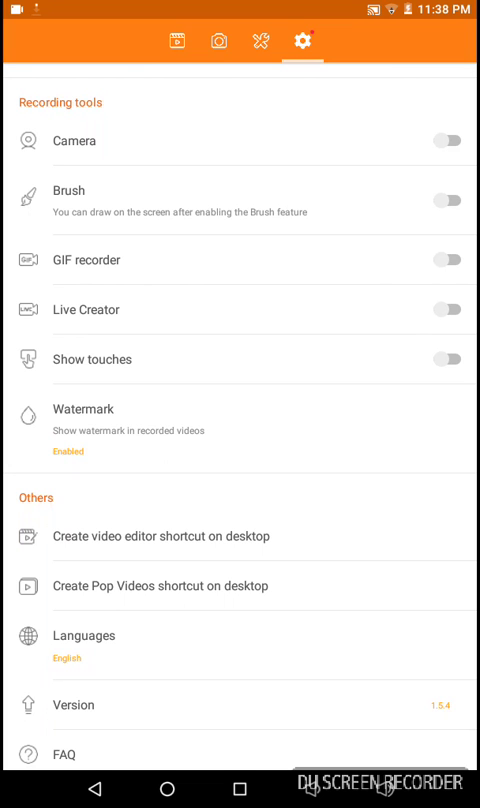
Toggle show-touches on and off, then draw a V stroke with Brush, erase it, and turn Brush off
click(92, 359)
scroll(408, 285, down, 2)
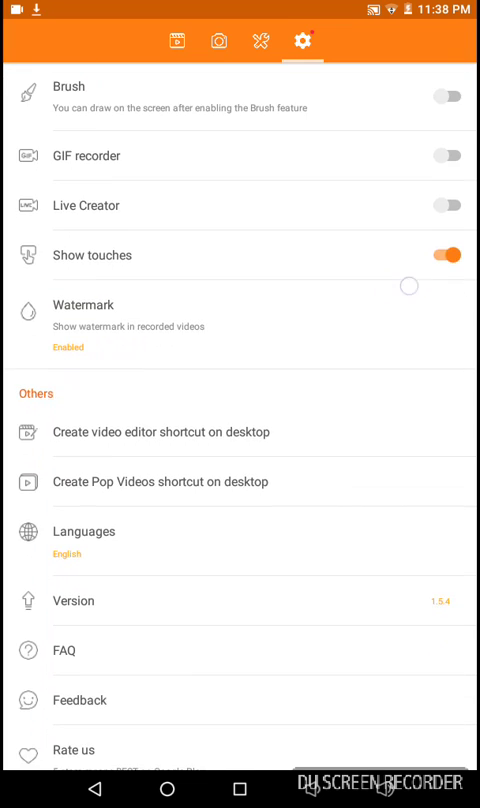
scroll(331, 515, up, 4)
scroll(331, 515, down, 2)
scroll(399, 478, up, 5)
scroll(188, 570, down, 3)
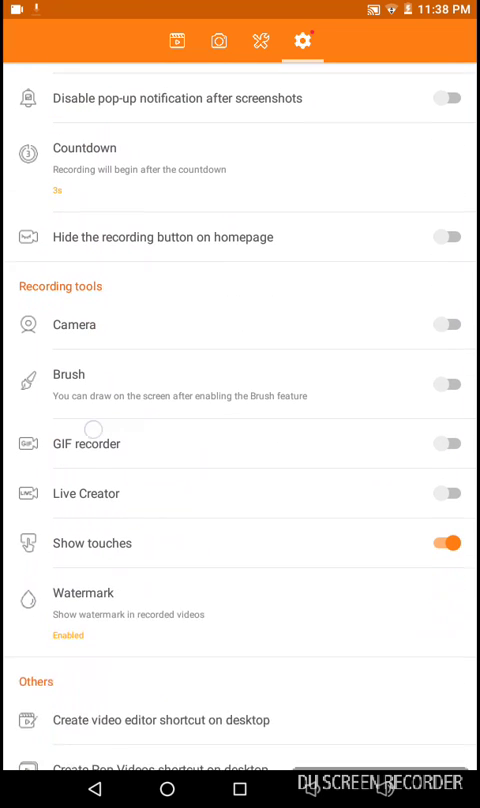
click(447, 510)
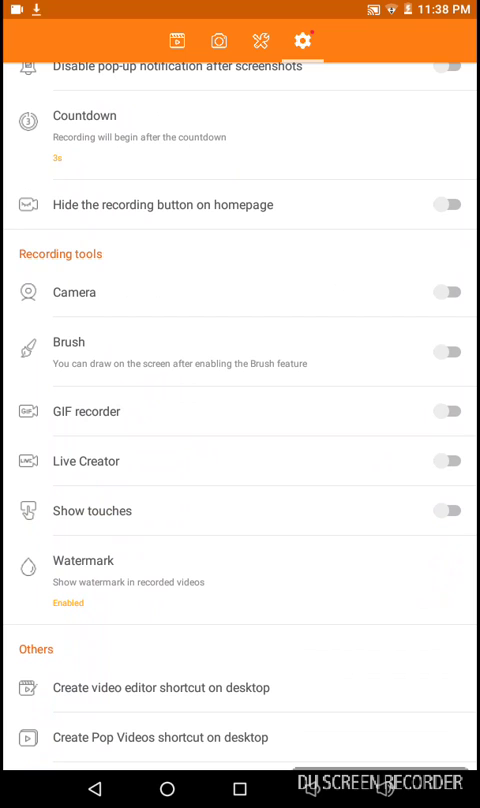
click(447, 351)
mouse_move(368, 372)
mouse_down()
mouse_move(376, 413)
mouse_move(405, 462)
mouse_up()
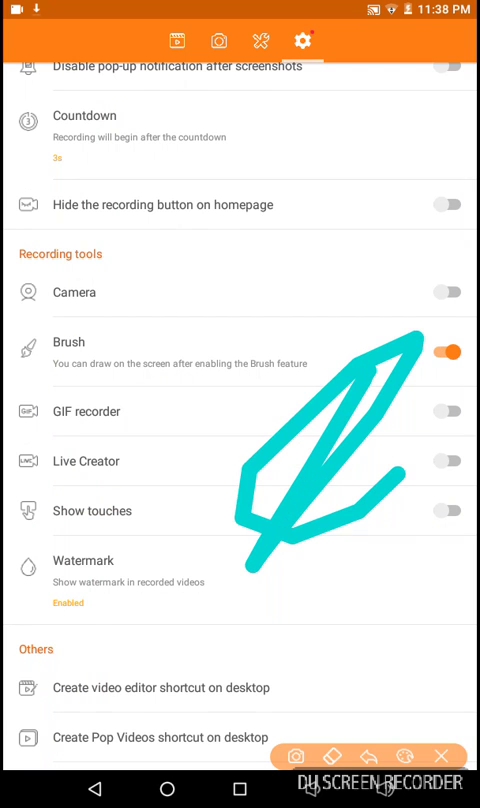
click(332, 756)
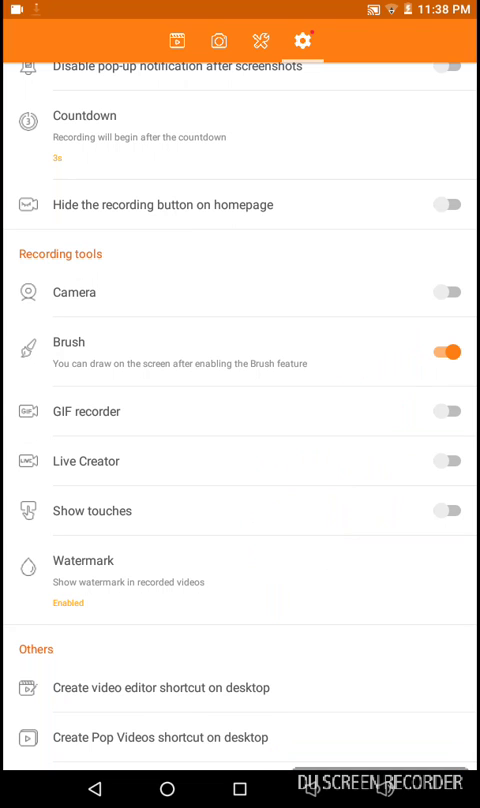
click(441, 756)
Switch the camera overlay on and off again, then open the Watermark settings
click(447, 292)
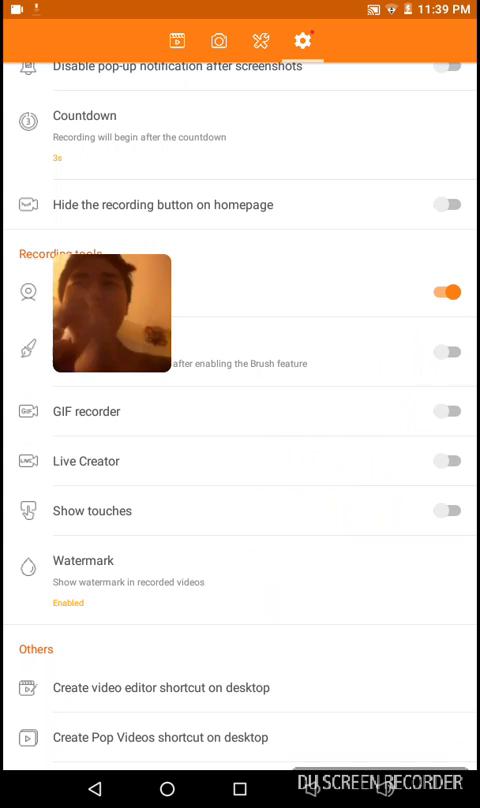
click(447, 292)
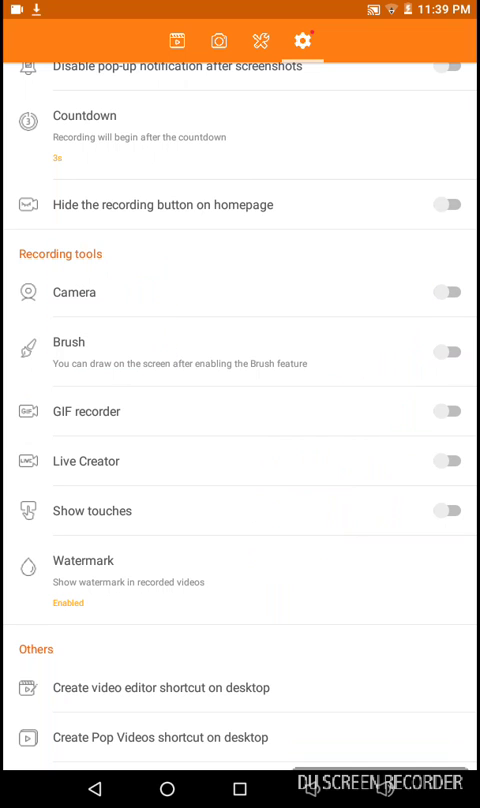
drag(240, 500, 240, 412)
click(83, 472)
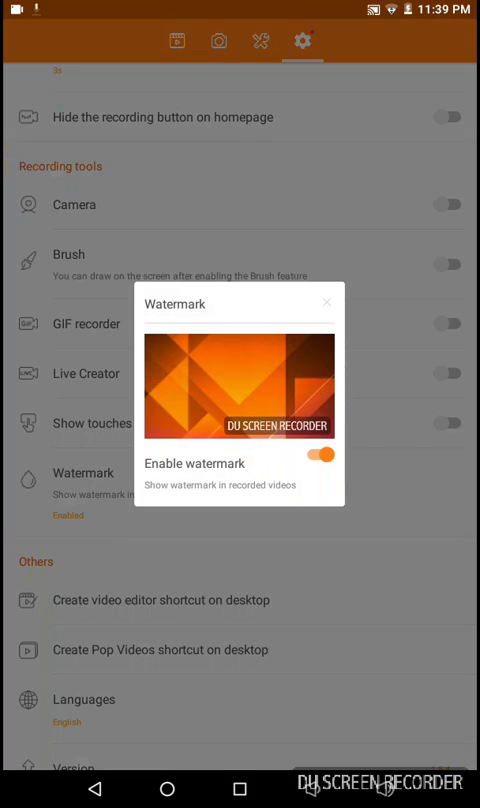
Close the Watermark dialog and scroll up to the Video settings section
click(326, 302)
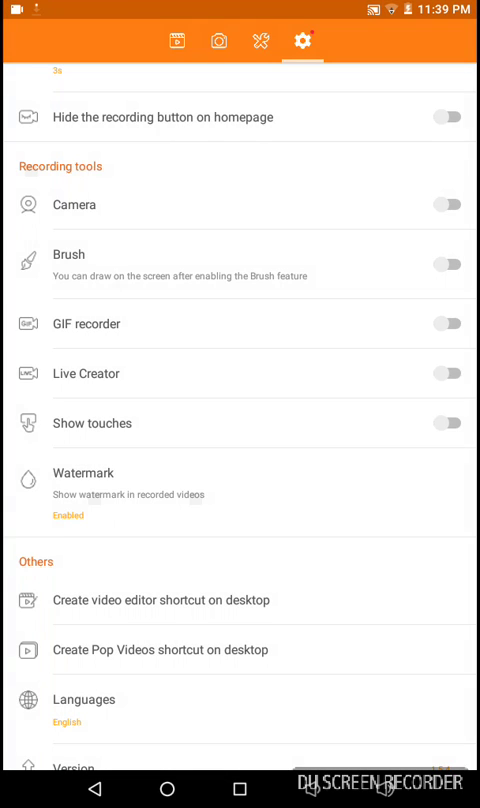
drag(240, 400, 240, 503)
drag(240, 300, 240, 580)
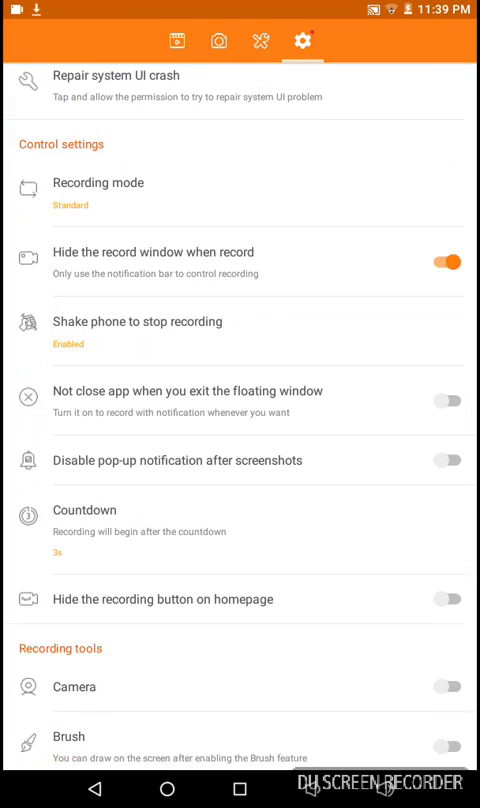
mouse_move(240, 300)
mouse_down()
mouse_move(240, 640)
mouse_move(240, 450)
mouse_up()
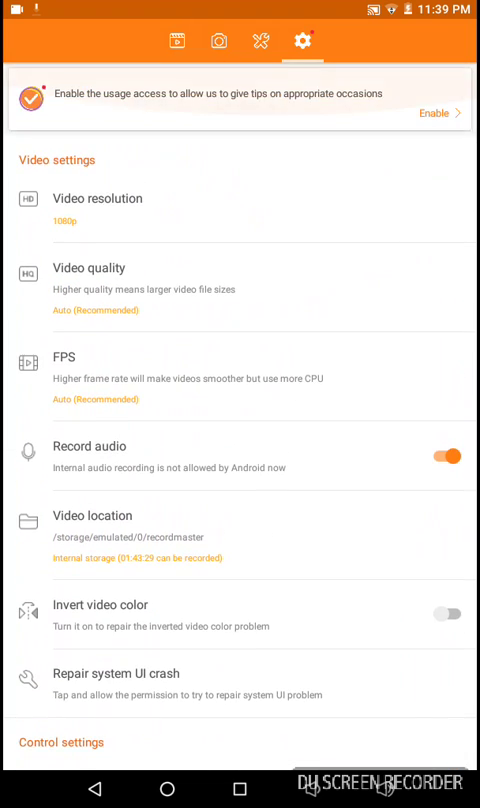
mouse_move(240, 500)
mouse_down()
mouse_move(240, 260)
mouse_move(240, 550)
mouse_up()
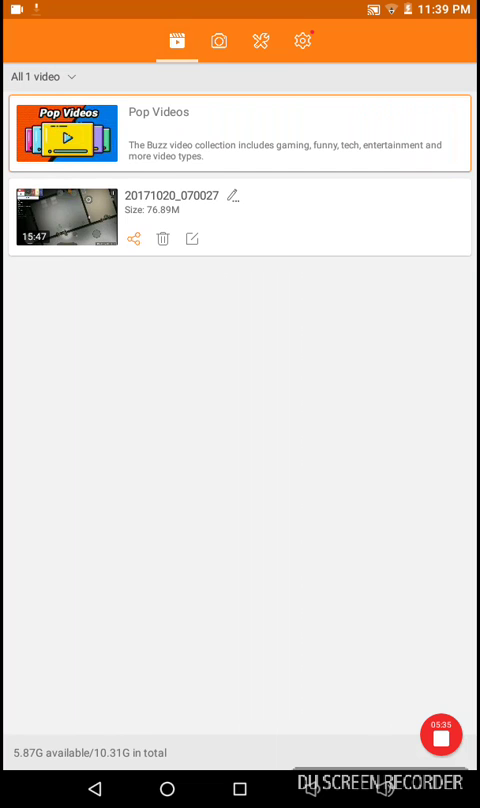
Switch to the Settings page, return to the Videos list, then exit to the Android home screen
click(302, 40)
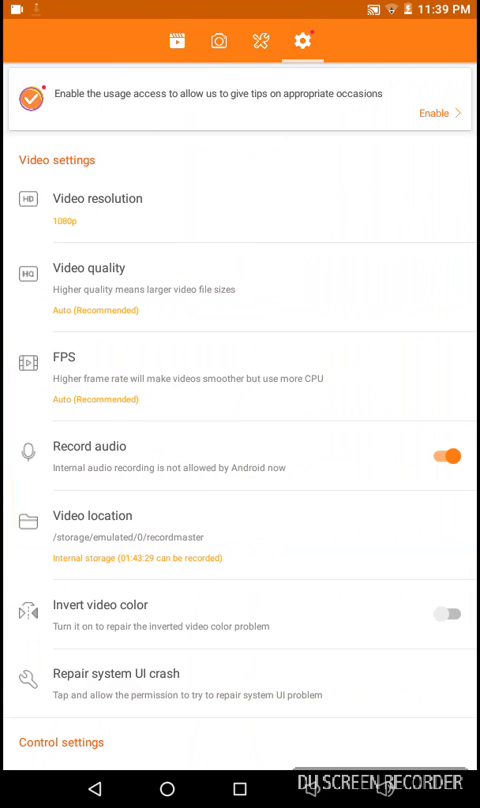
click(177, 40)
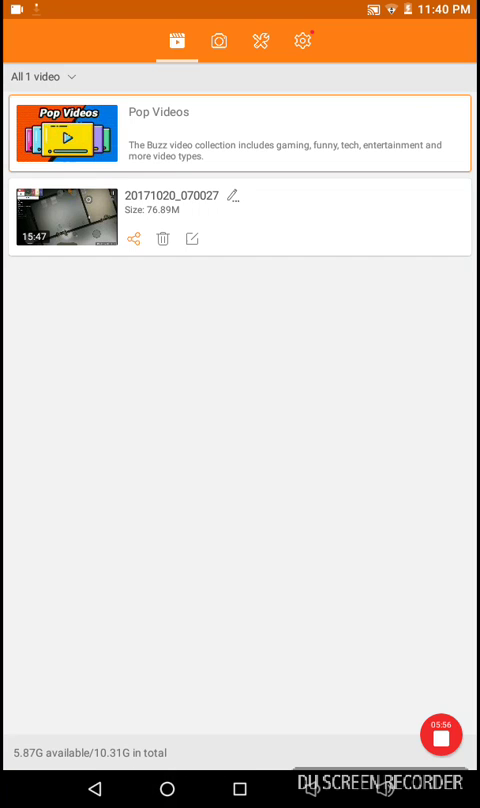
click(167, 789)
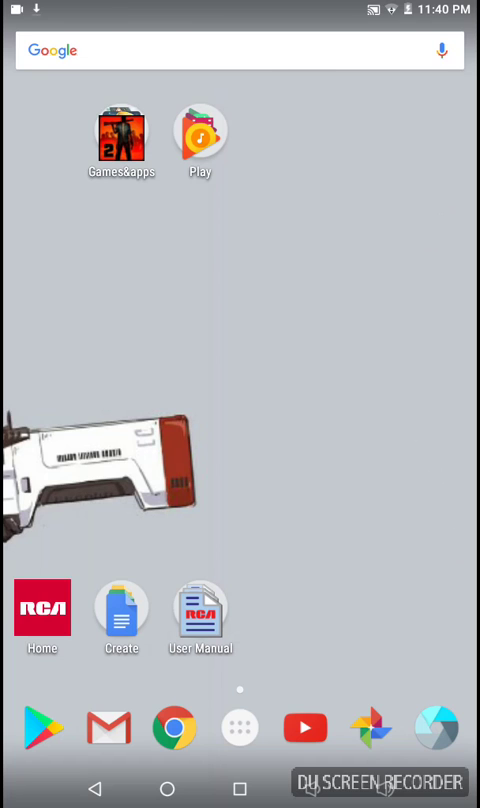
Reopen DU Recorder from the home screen's Games&apps folder
click(121, 138)
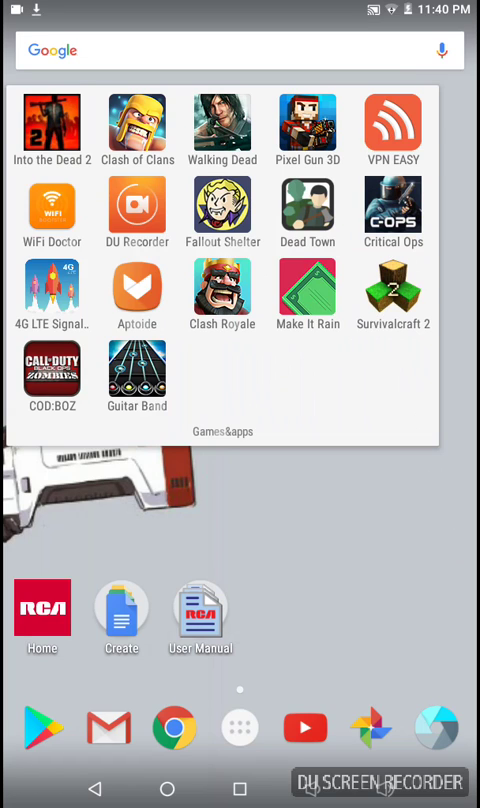
click(137, 205)
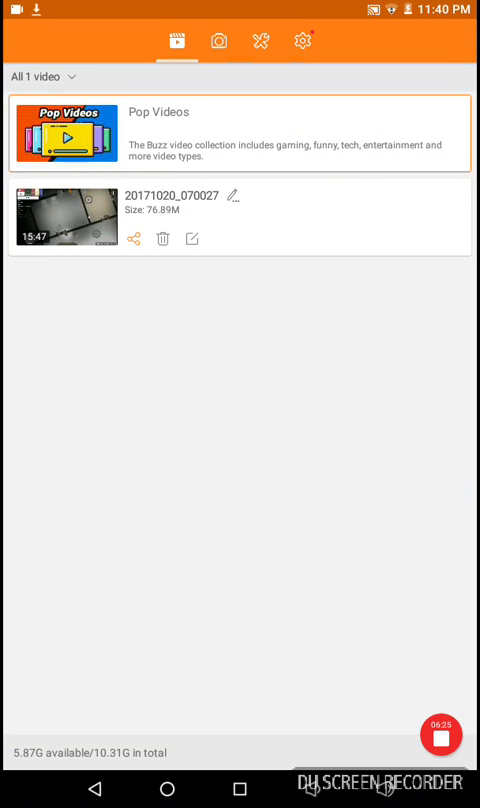
click(40, 76)
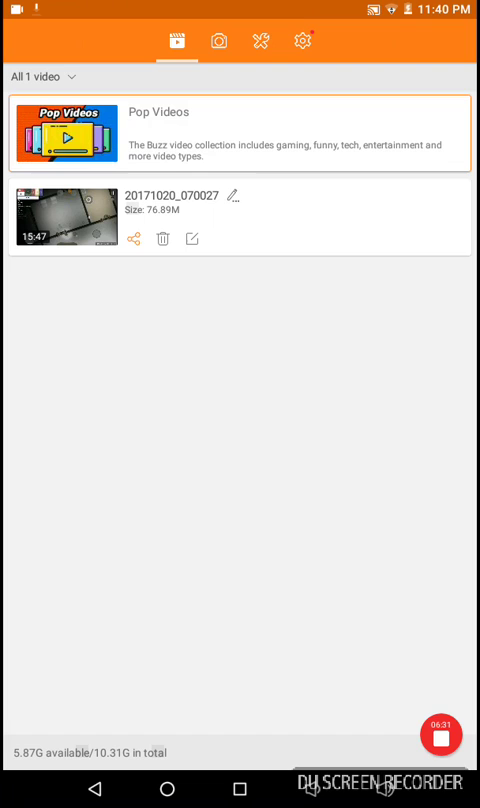
click(40, 76)
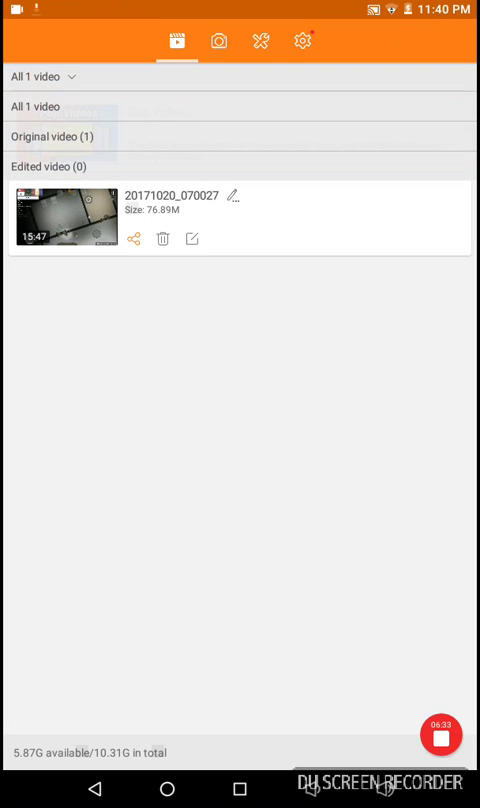
click(40, 106)
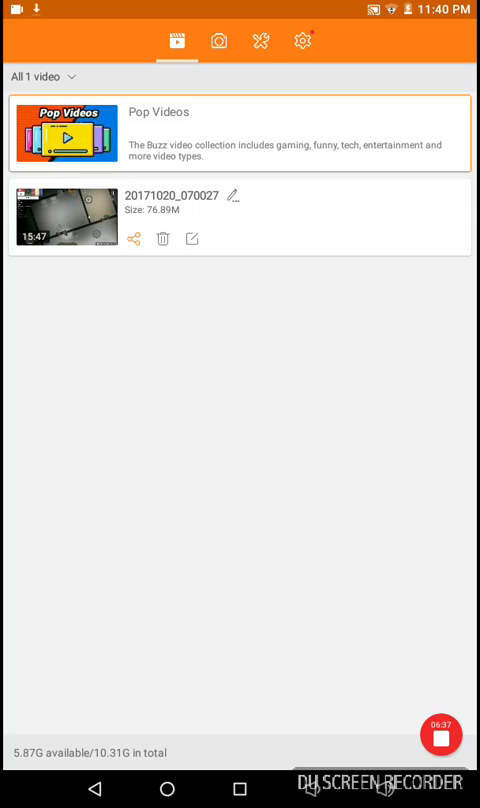
click(302, 40)
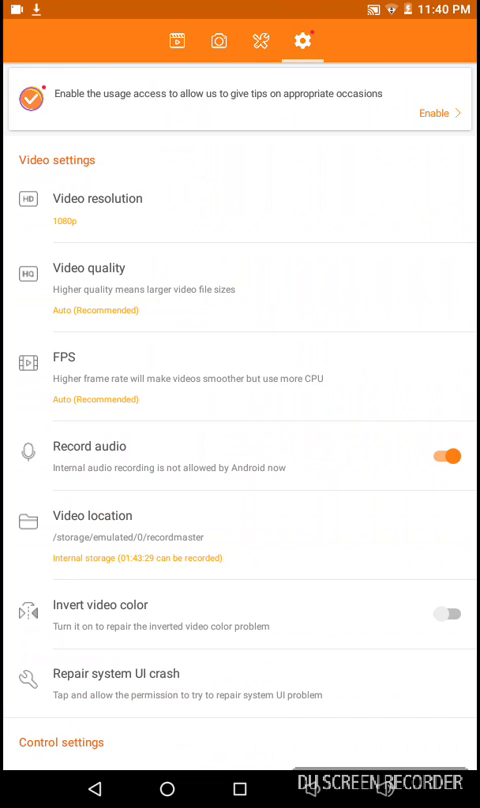
click(177, 40)
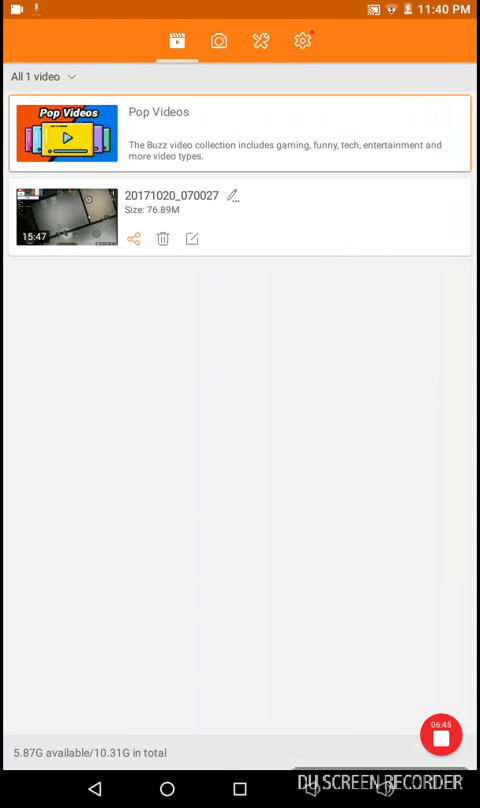